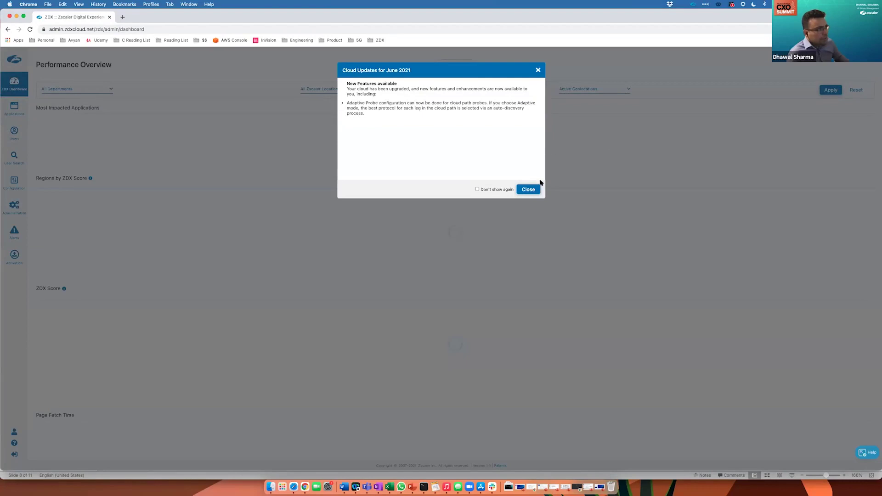
Dismiss the June 2021 cloud updates notice and display the regional ZDX scores for Microsoft Teams
click(528, 189)
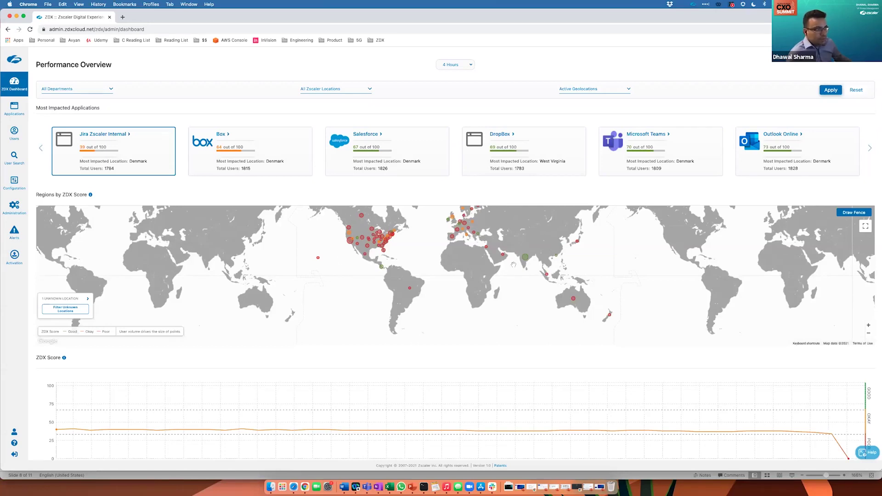
mouse_move(531, 261)
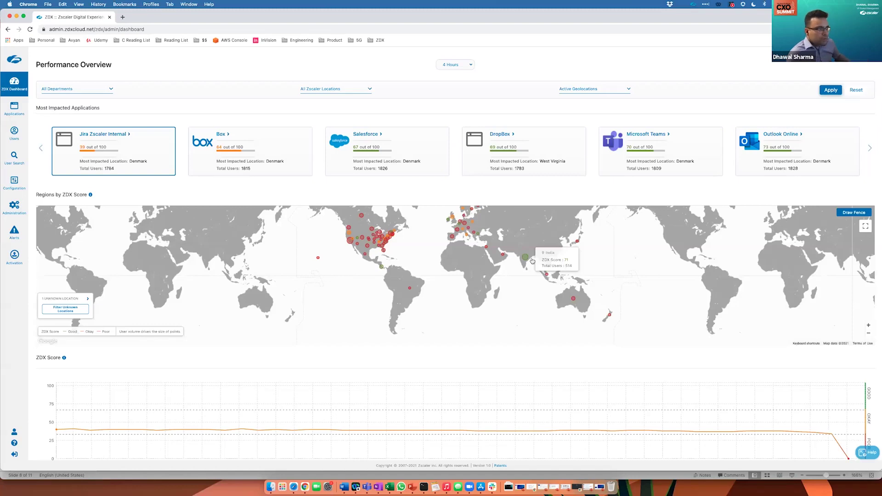
click(645, 152)
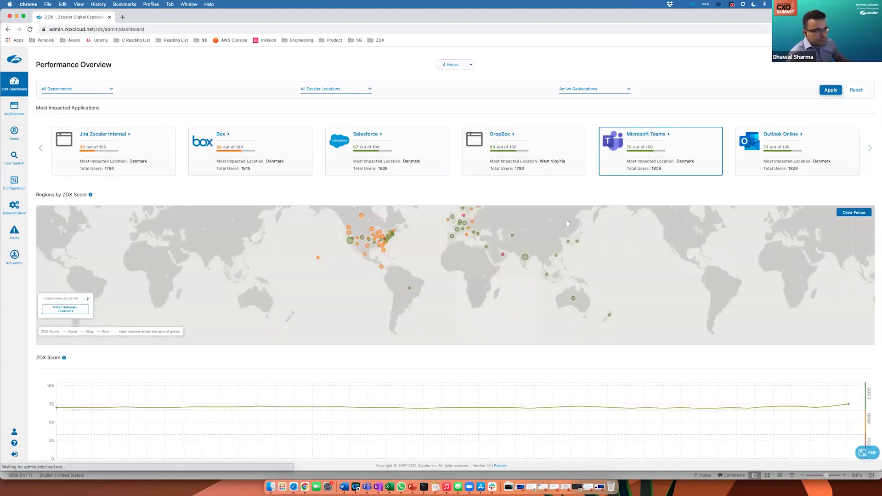
mouse_move(384, 251)
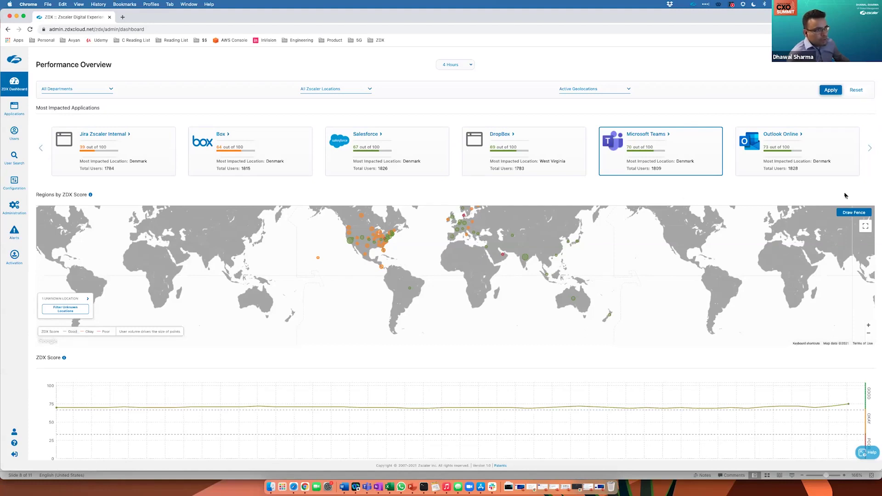
click(855, 213)
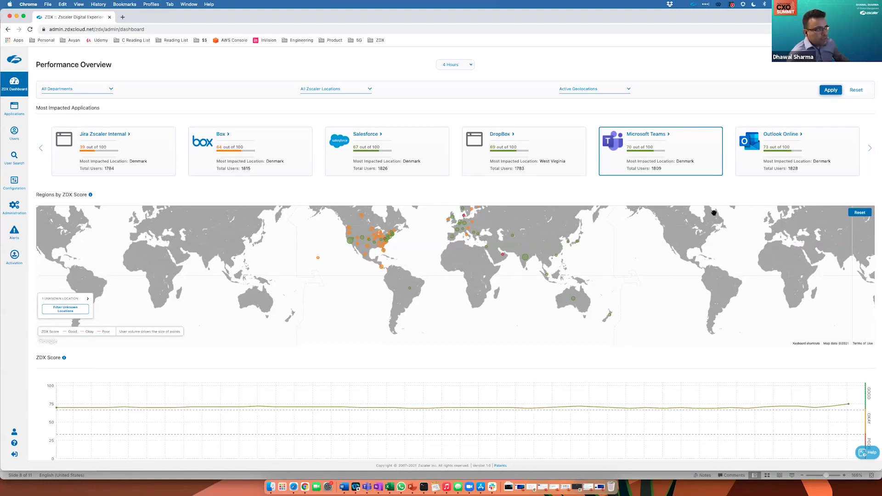
click(865, 215)
Look up a user by first name in the user search and close the search
click(14, 158)
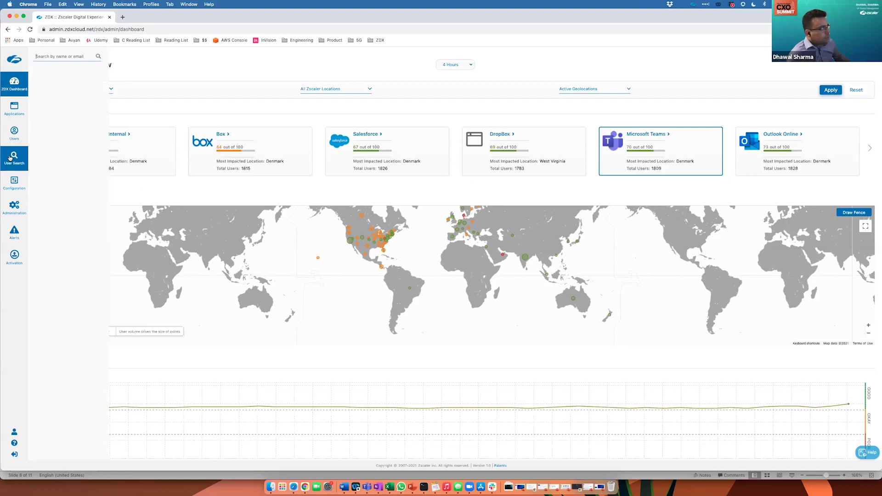
text(dawa)
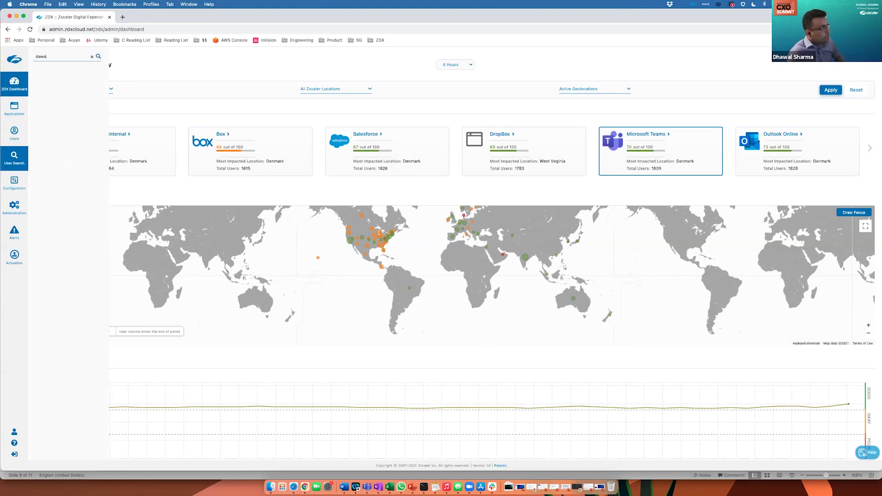
key(BackSpace)
text(hawal)
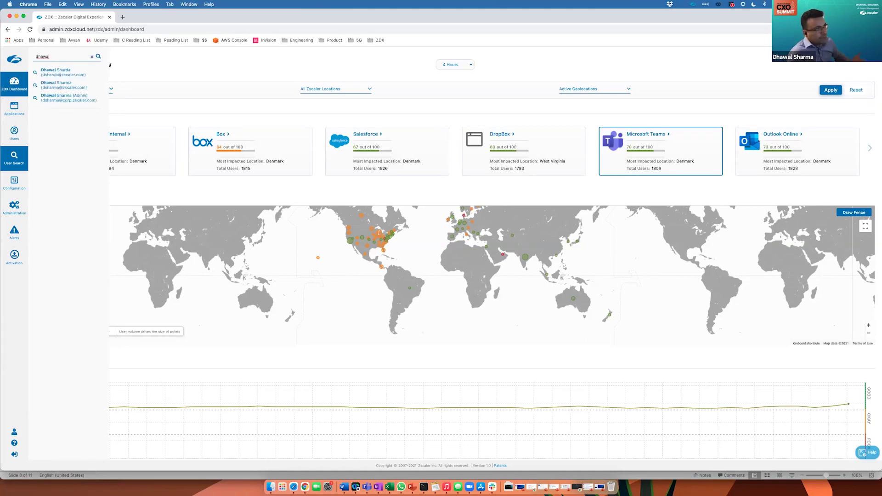
click(231, 124)
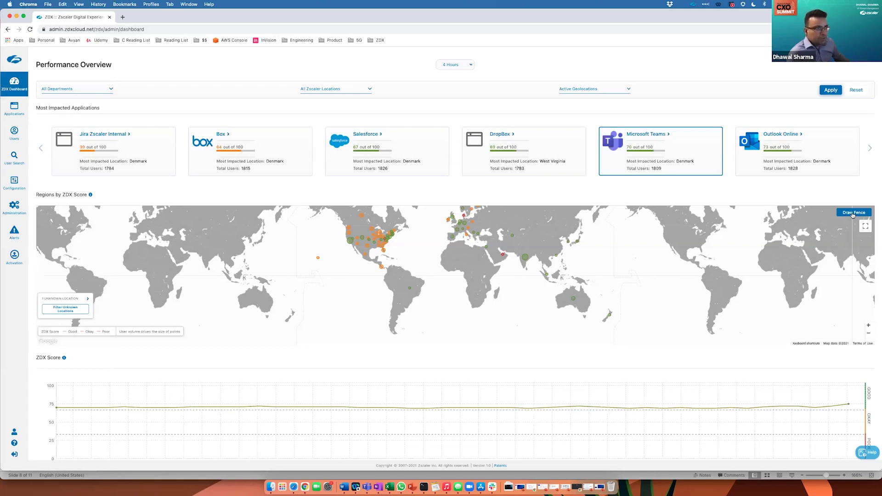
Draw a custom fence on the regional map around Washington and Oregon
click(852, 214)
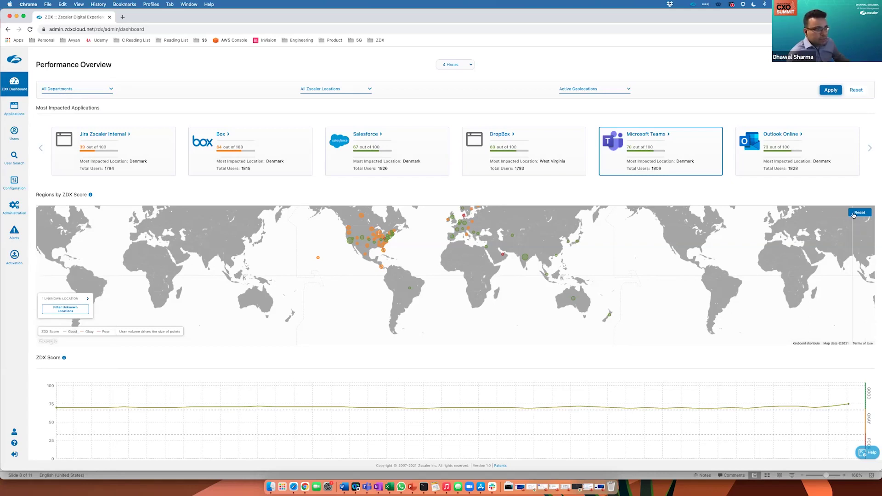
drag(337, 222, 358, 234)
click(372, 235)
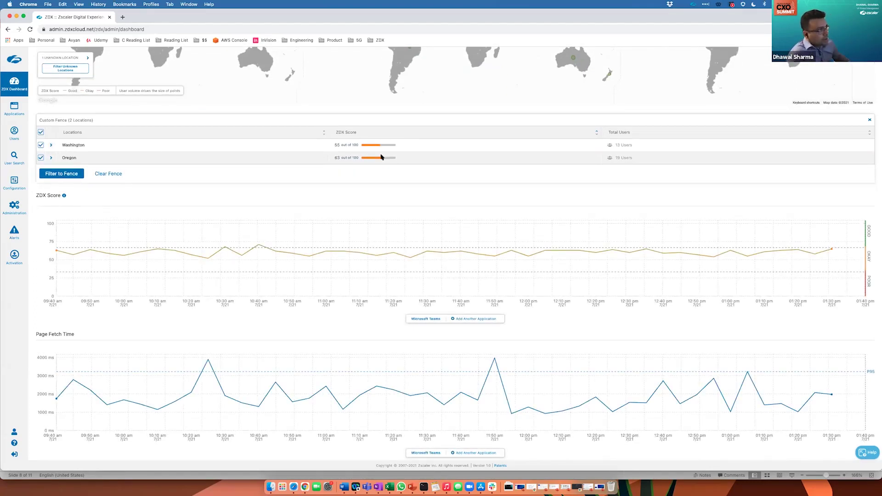
Open the Washington users of Microsoft Teams and view the details of the first user rated Poor
click(623, 146)
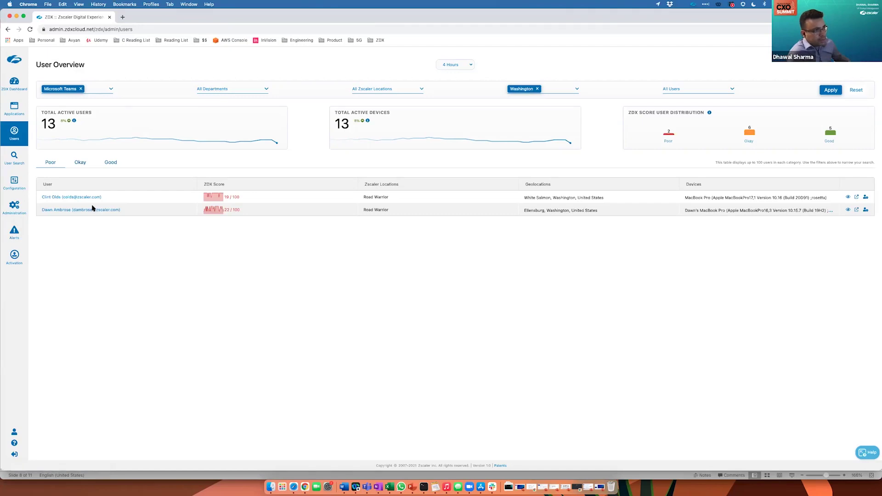
click(79, 197)
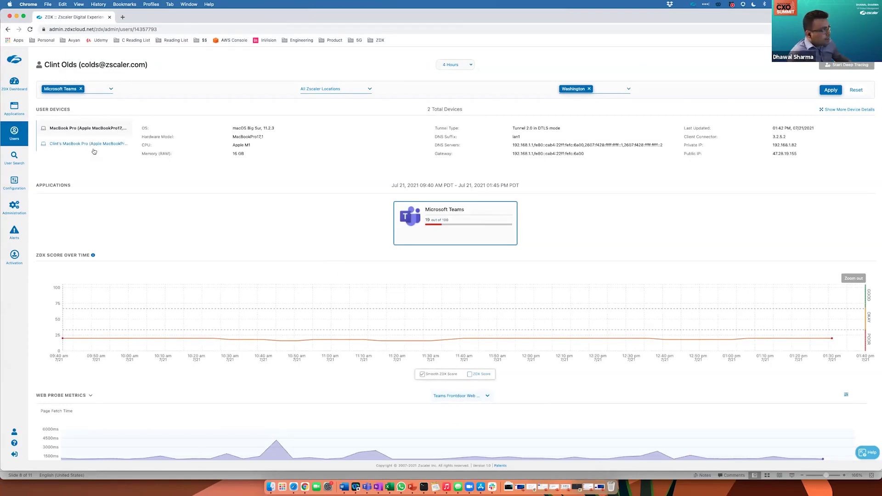
Review the network and software information of the user's MacBook Pro, and close the device details
click(836, 110)
click(346, 128)
scroll(394, 253, down, 3)
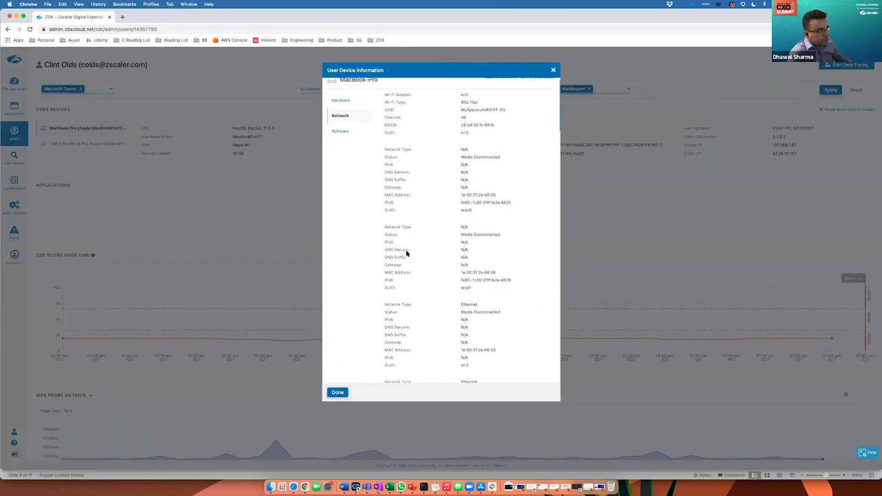
scroll(364, 147, up, 4)
click(344, 147)
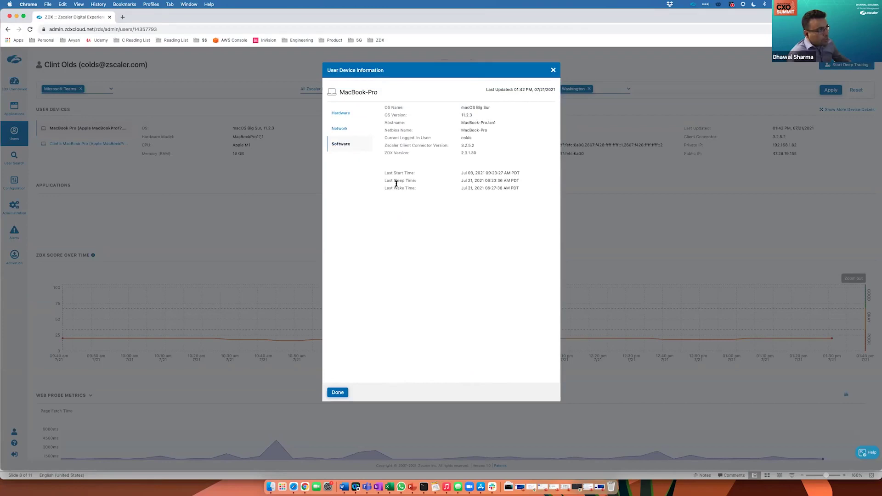
click(553, 71)
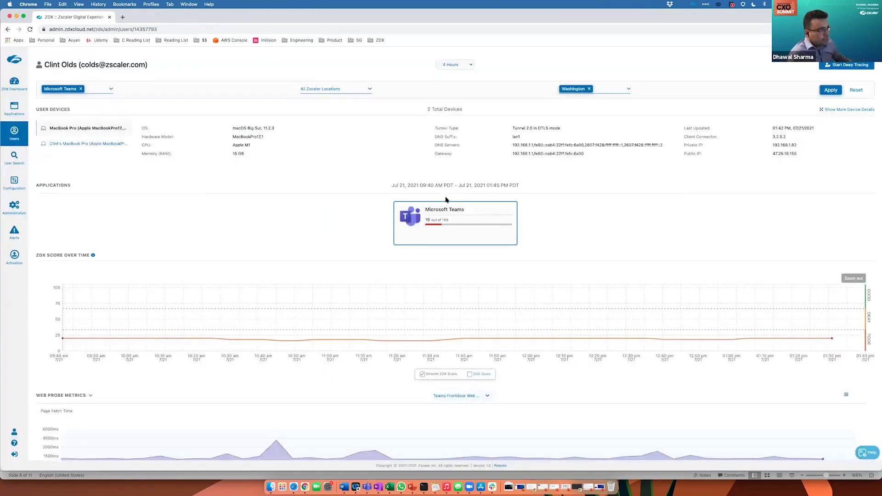
Examine the Microsoft Teams score and web probe metrics, and pin the 11:20 AM data point on the charts
click(113, 89)
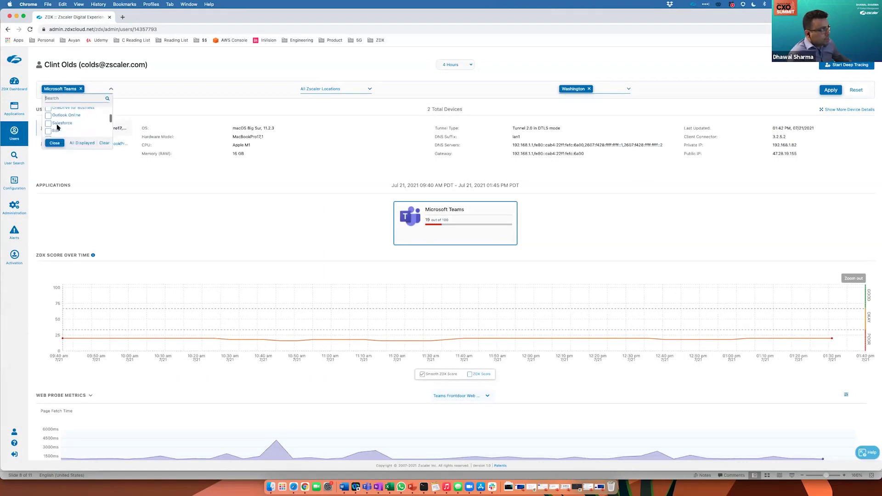
click(186, 97)
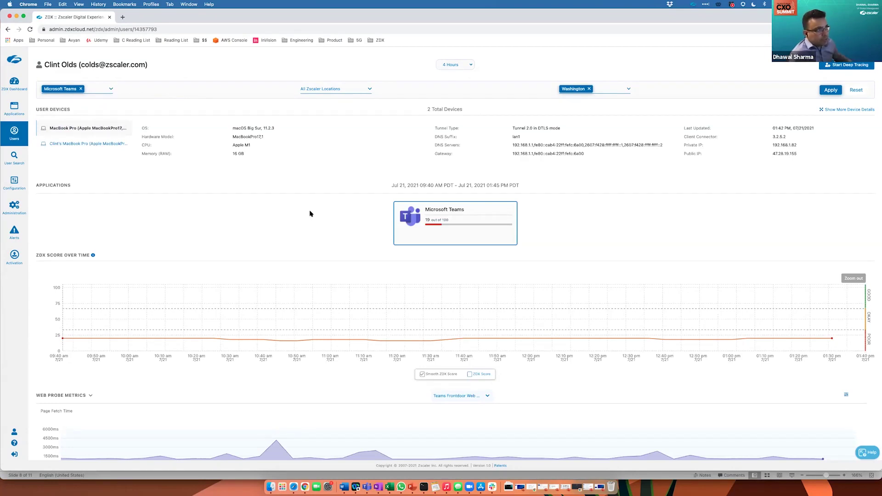
scroll(403, 251, down, 2)
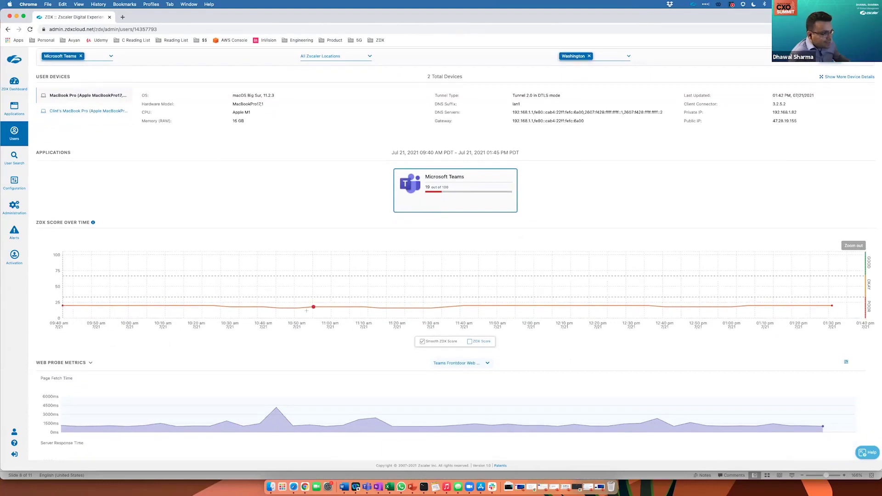
scroll(411, 298, down, 5)
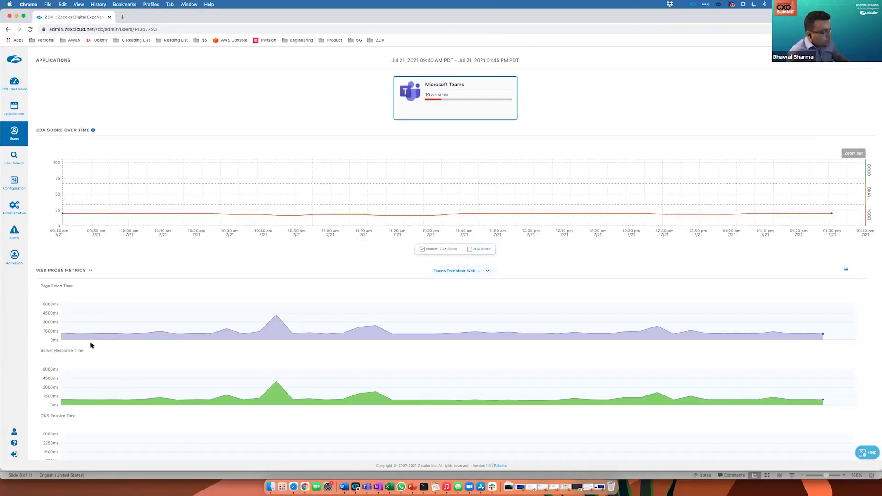
scroll(109, 338, down, 2)
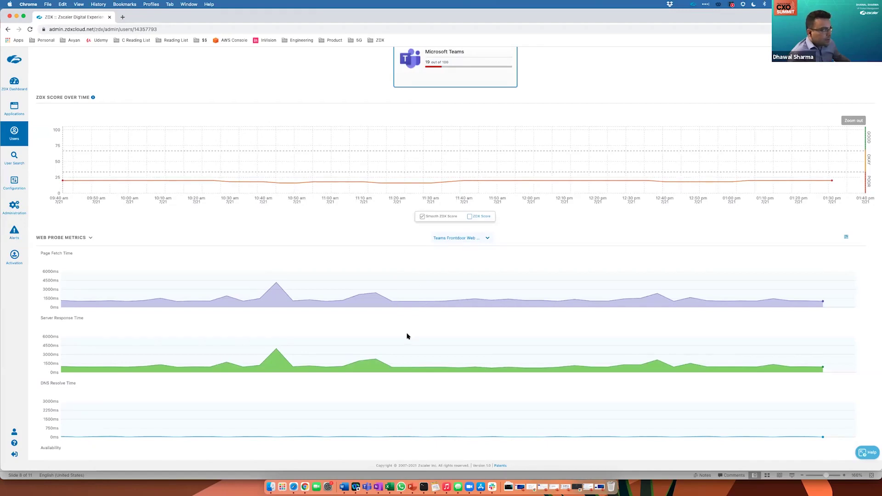
scroll(407, 335, down, 2)
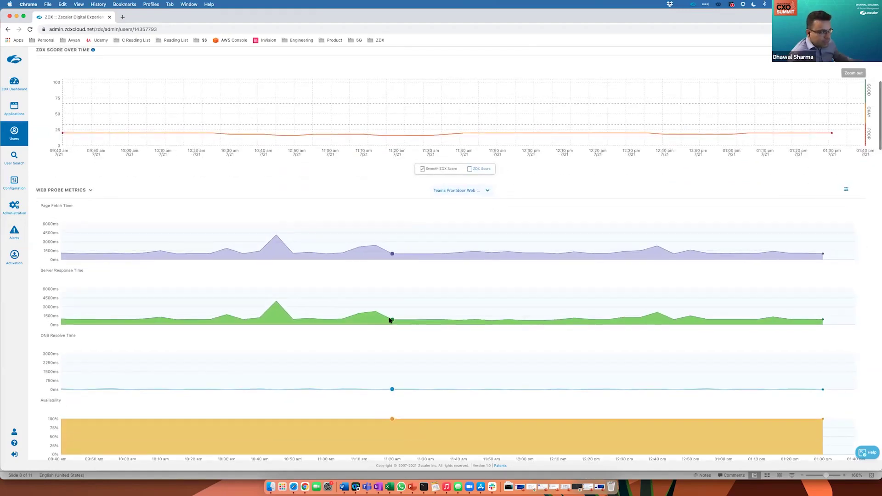
scroll(388, 320, down, 1)
scroll(389, 320, down, 3)
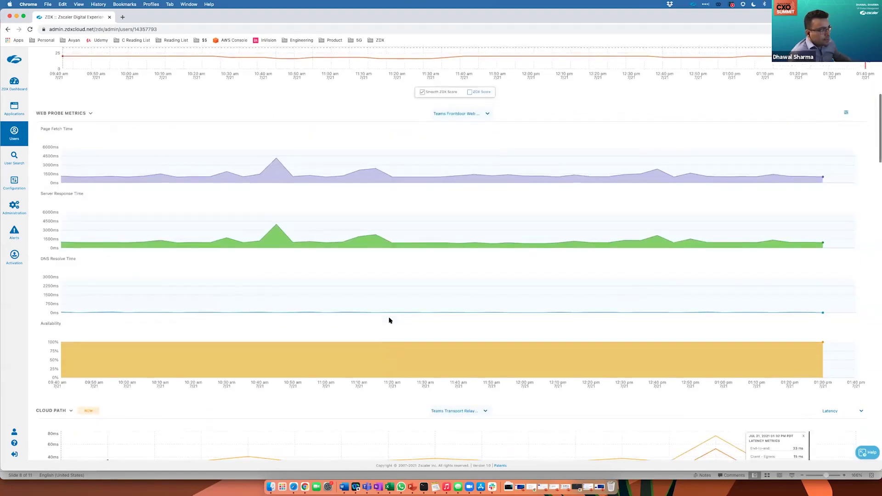
click(393, 313)
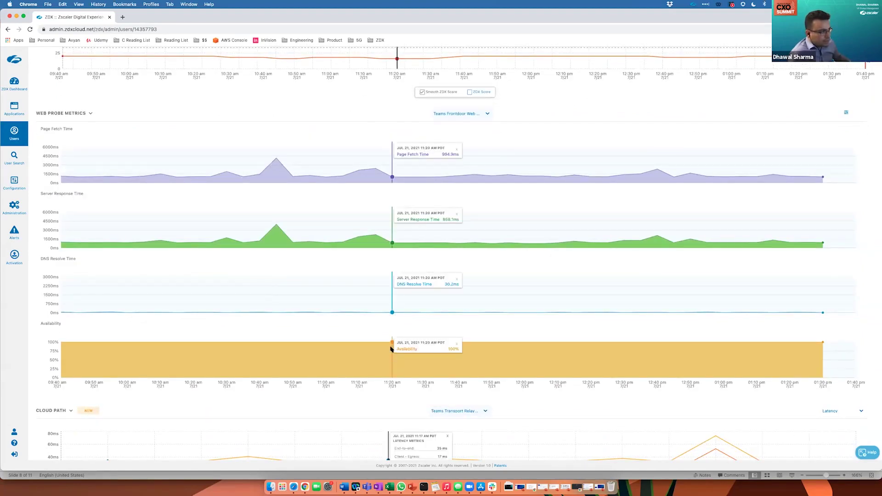
Inspect the cloud path hop view, expanding the hops between gateway and egress and checking the client and egress details
scroll(394, 341, down, 5)
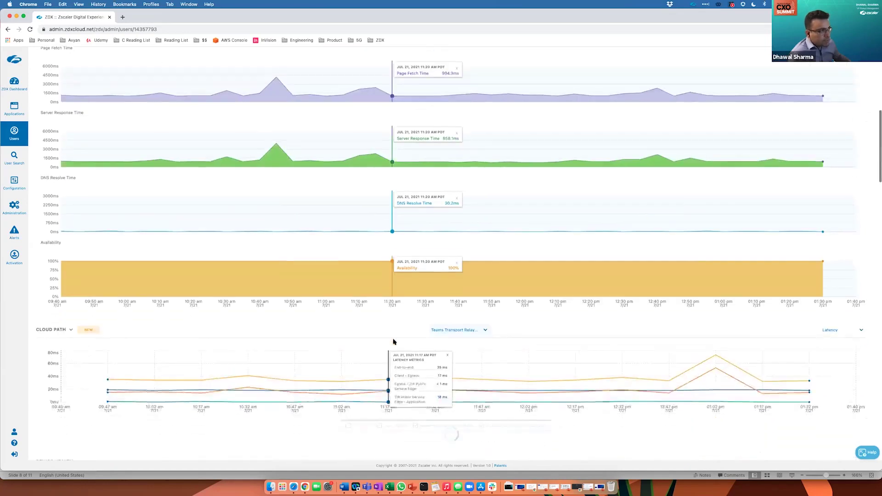
scroll(393, 341, up, 3)
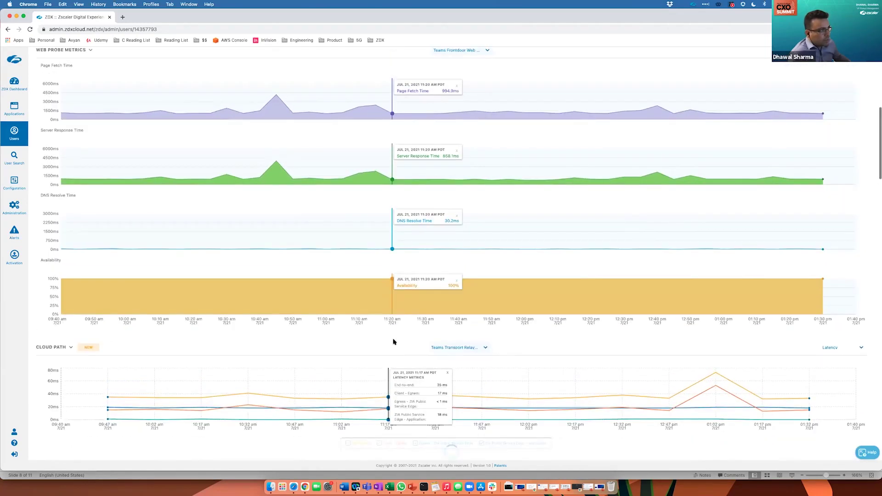
scroll(393, 341, down, 8)
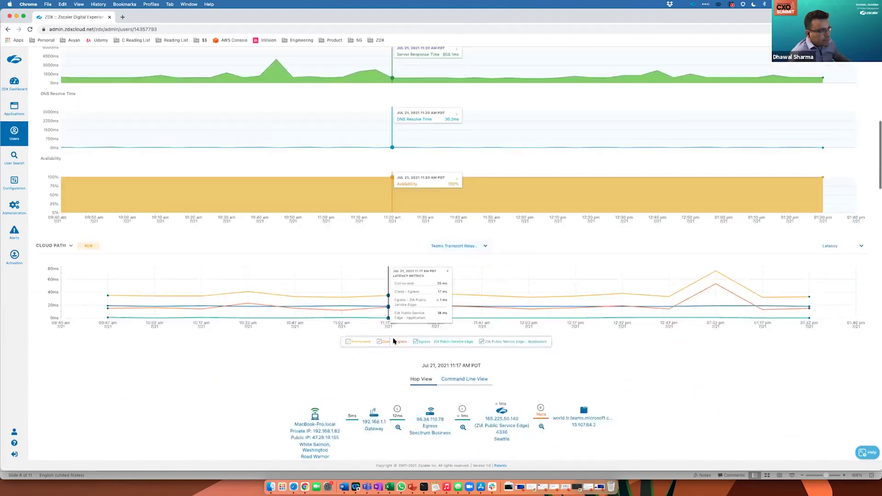
mouse_move(317, 365)
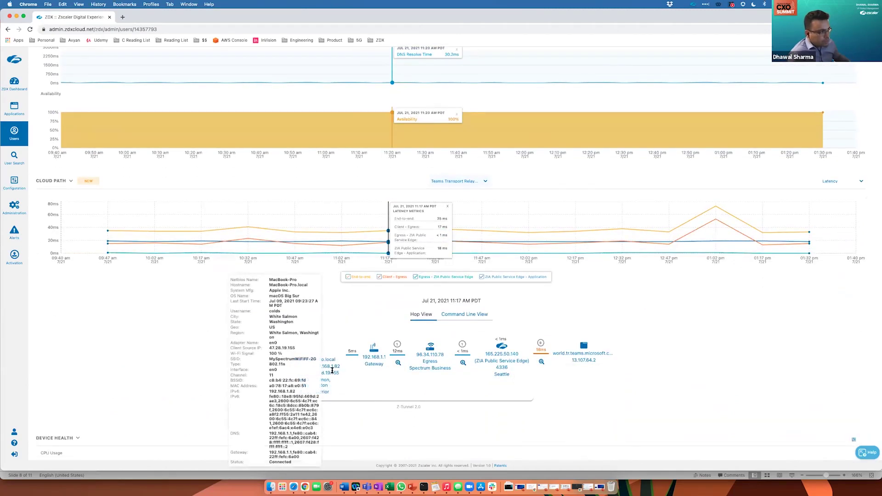
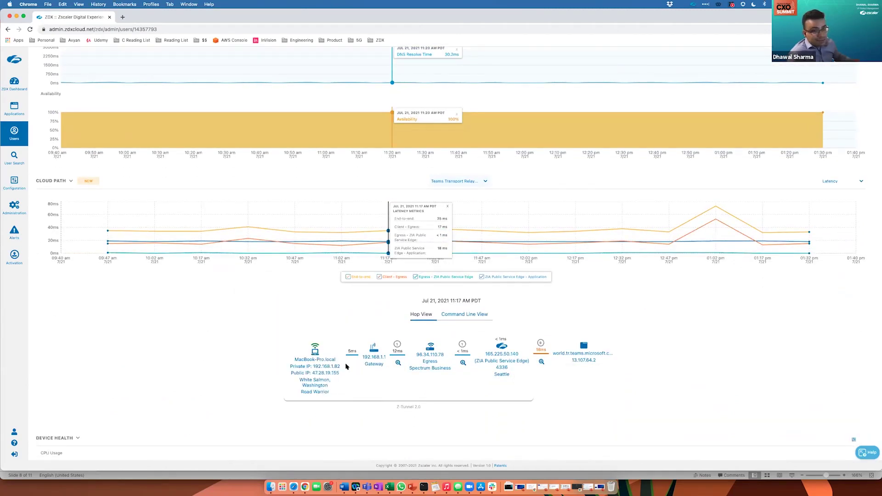
click(397, 363)
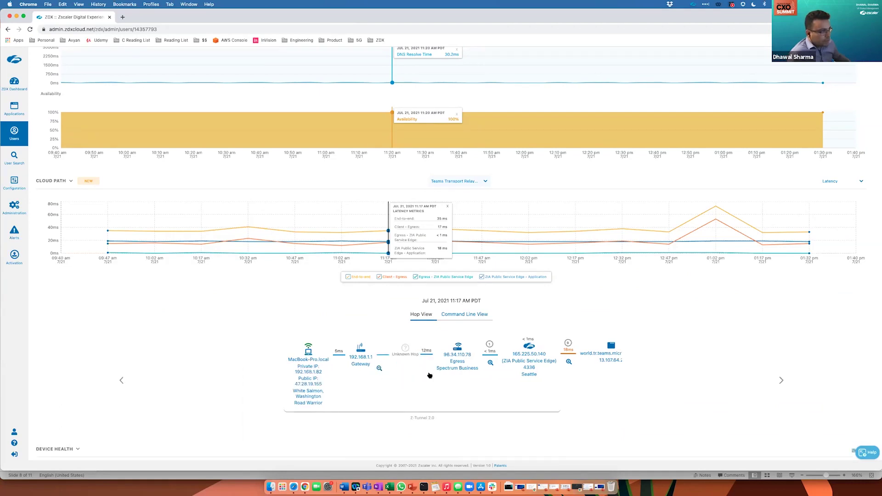
mouse_move(459, 359)
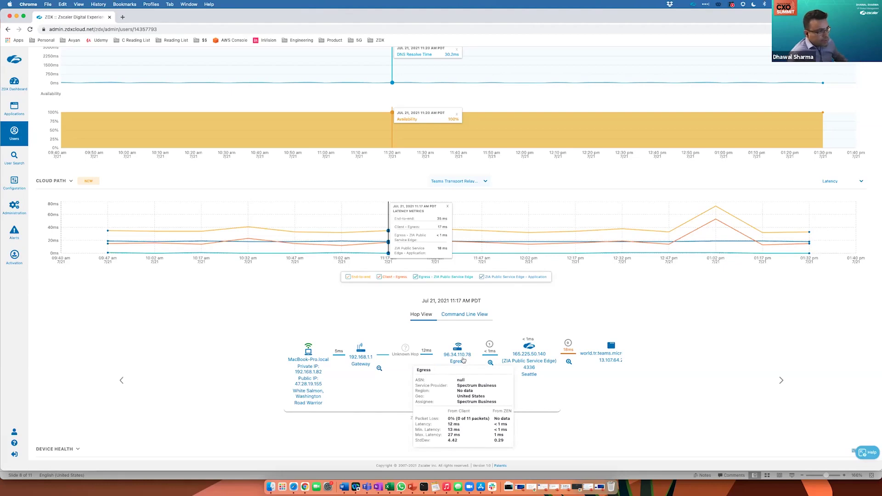
mouse_move(518, 356)
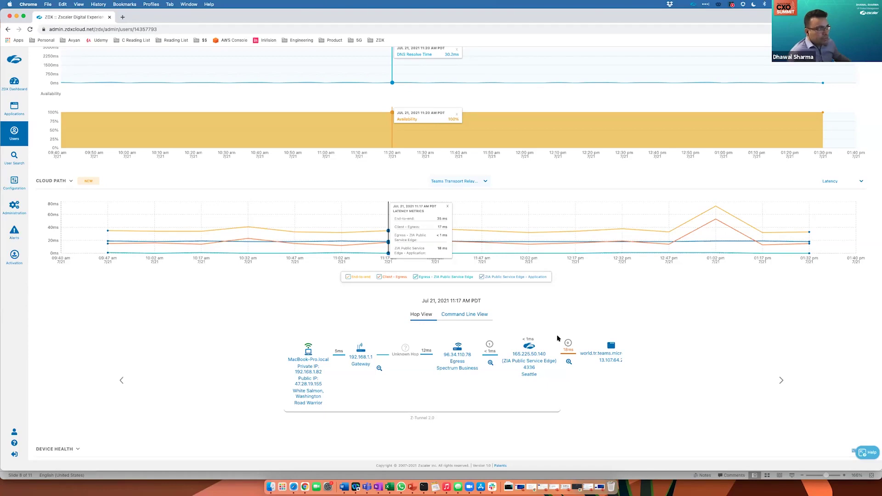
Examine the device health charts for CPU usage, Wi-Fi signal, memory, battery level and disk usage
scroll(557, 338, down, 5)
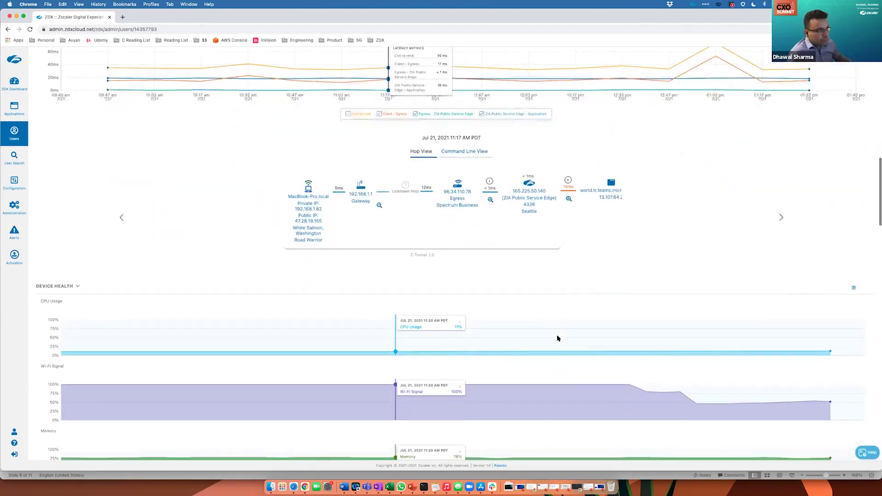
scroll(557, 337, down, 2)
scroll(542, 339, down, 2)
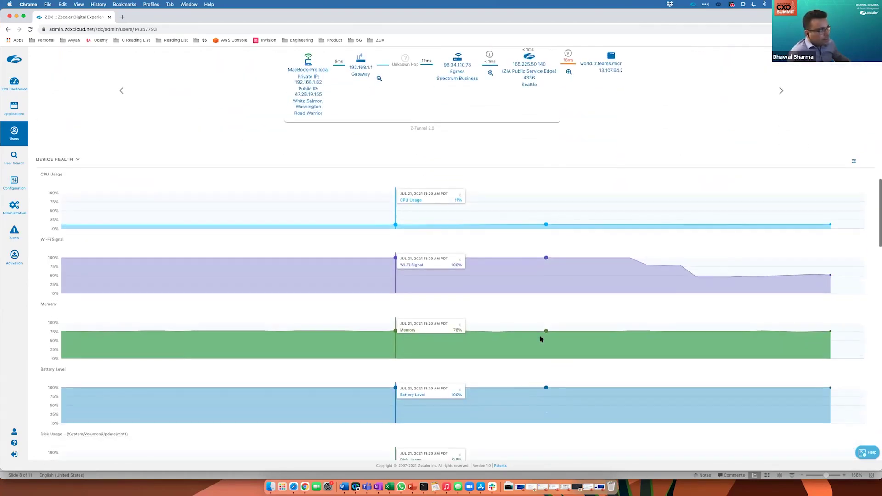
scroll(512, 258, down, 1)
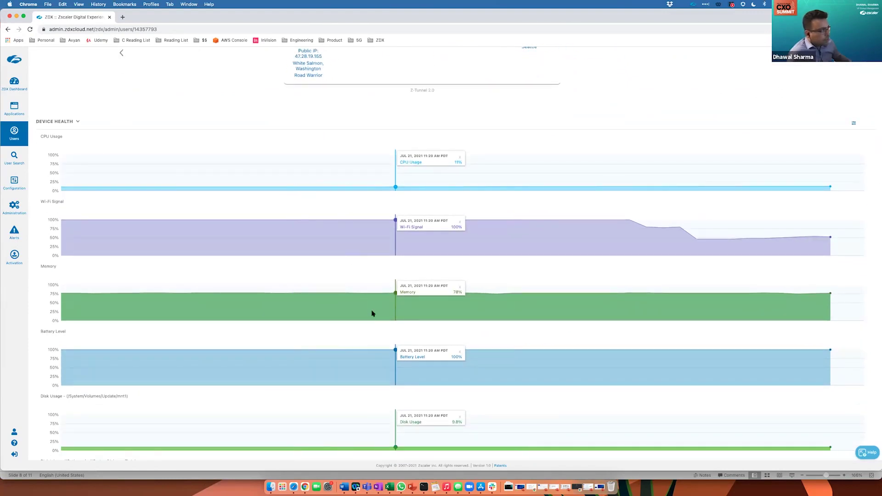
Examine the remaining device health charts for disk usage, network traffic and bandwidth, down to the user device events
scroll(372, 313, down, 4)
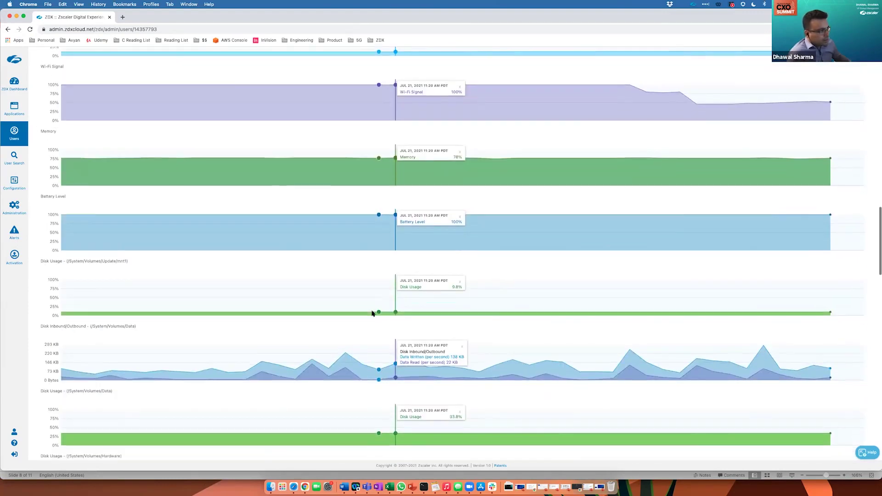
scroll(372, 313, down, 10)
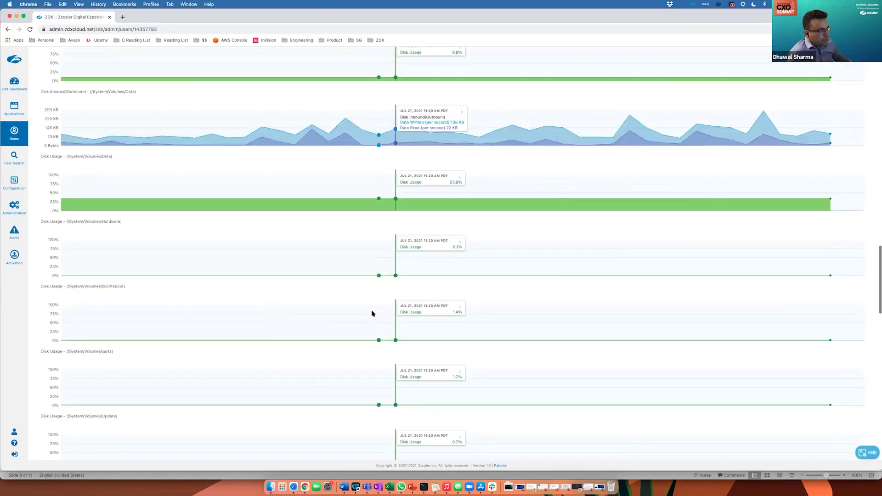
scroll(375, 309, down, 8)
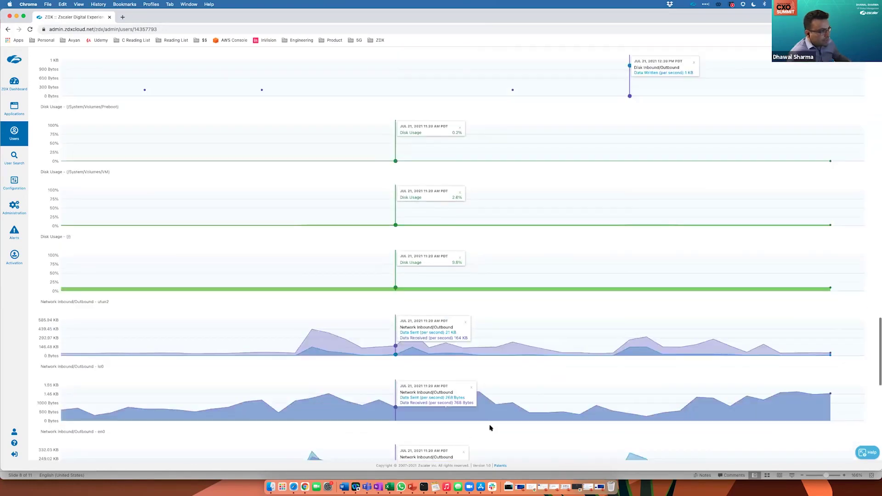
scroll(490, 427, down, 4)
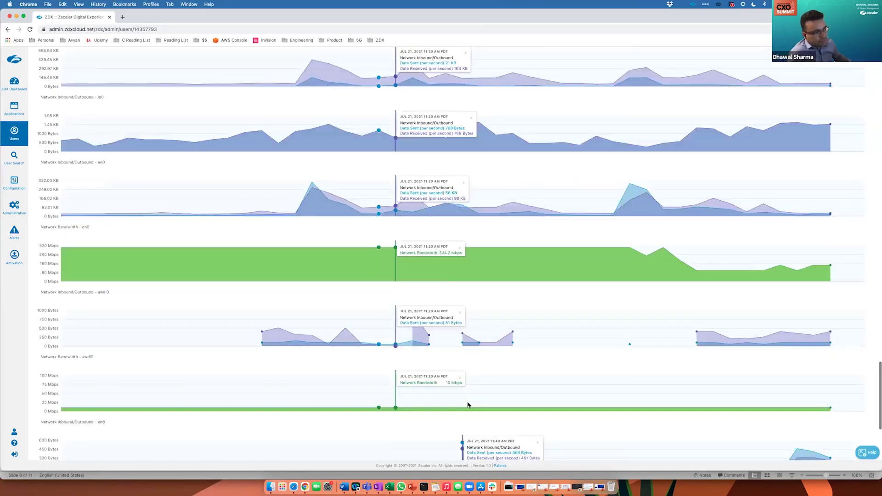
scroll(467, 405, down, 5)
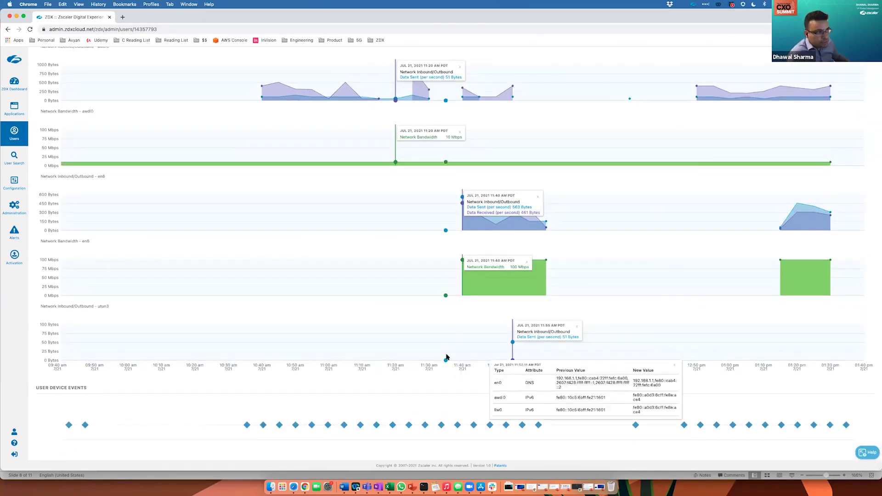
scroll(445, 357, down, 15)
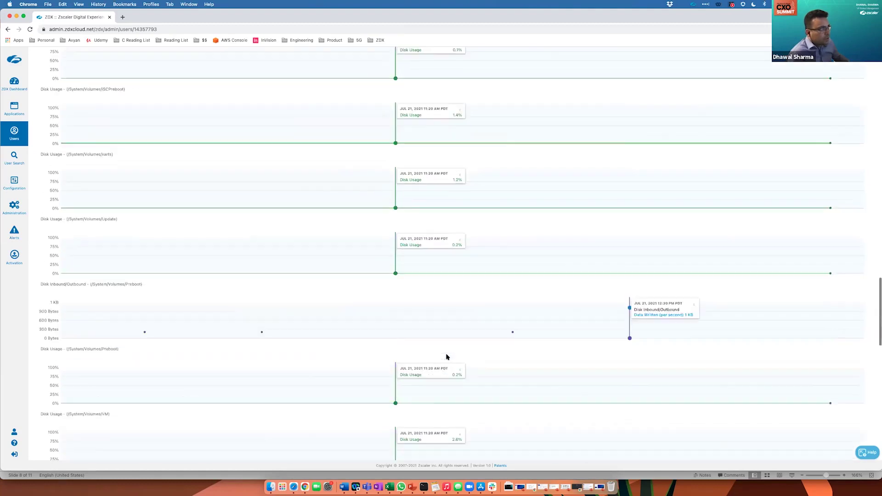
scroll(422, 350, up, 20)
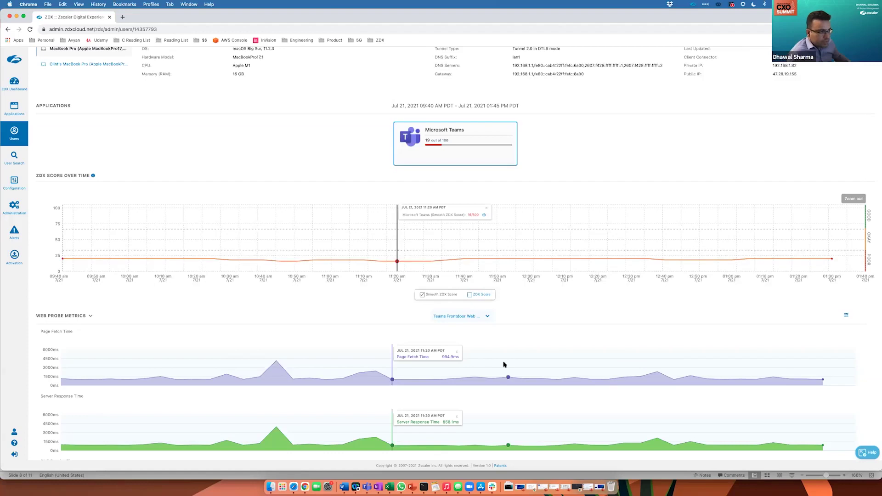
Pin the 12:30 PM data point on the device health charts, where the Wi-Fi signal starts to drop
scroll(504, 362, down, 5)
scroll(504, 364, down, 15)
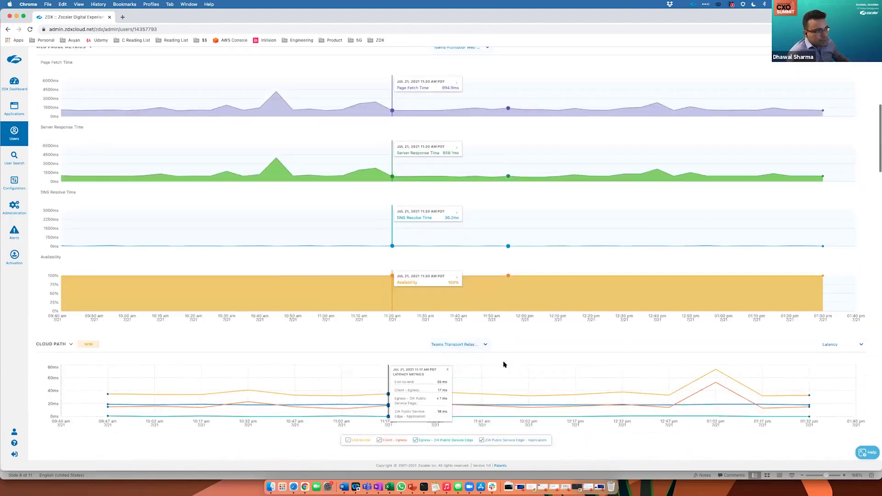
scroll(627, 244, down, 7)
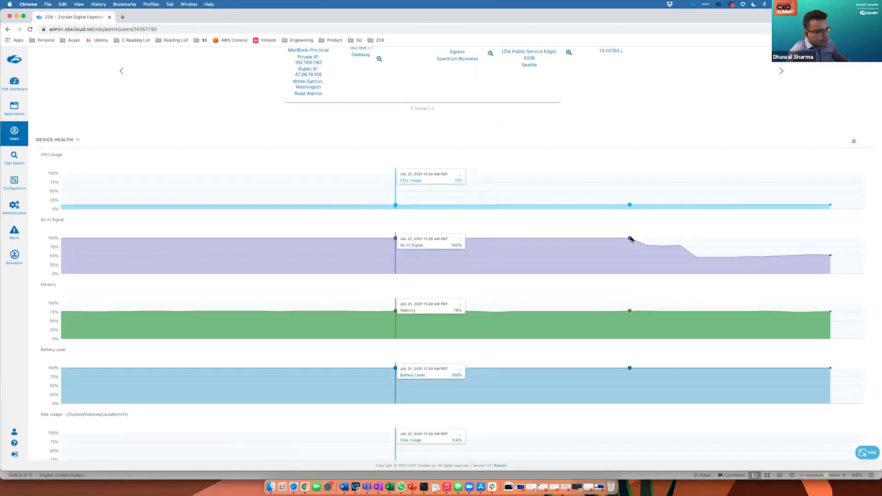
click(630, 239)
scroll(629, 240, down, 5)
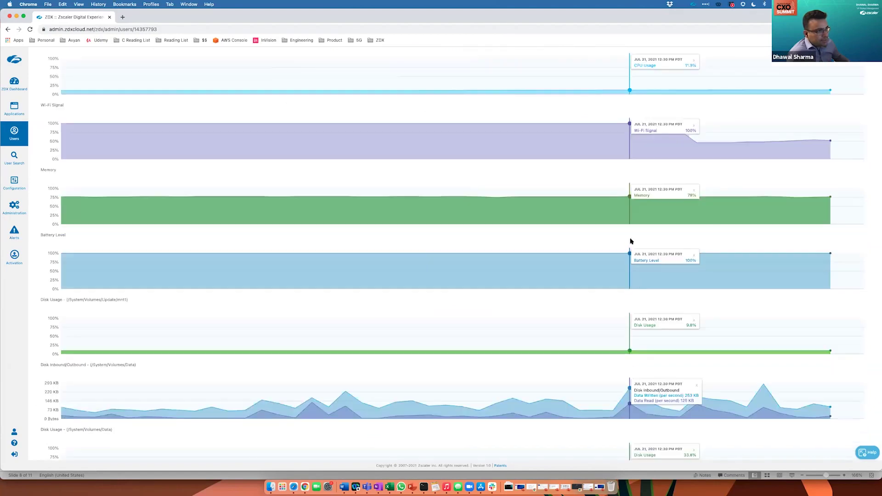
scroll(665, 281, up, 5)
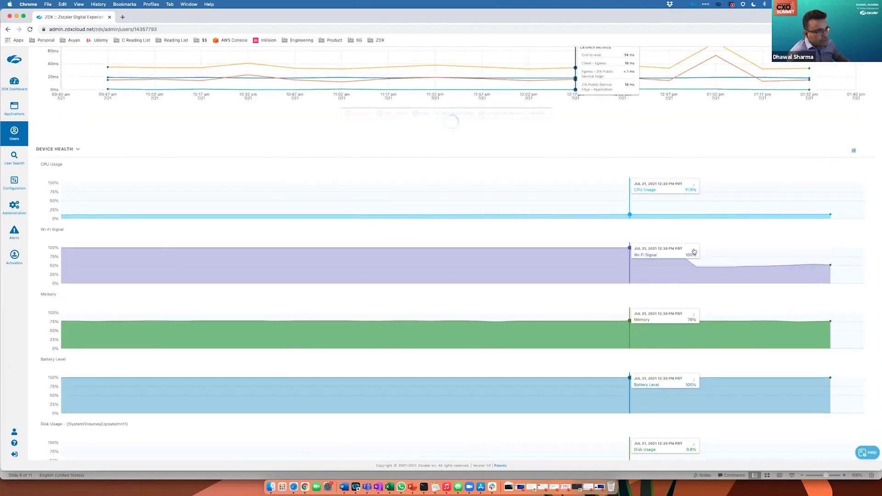
scroll(689, 251, down, 1)
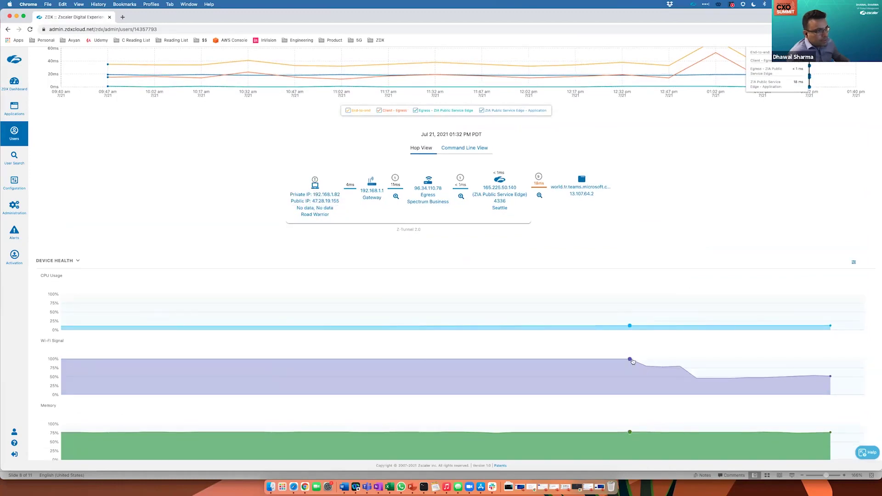
click(630, 360)
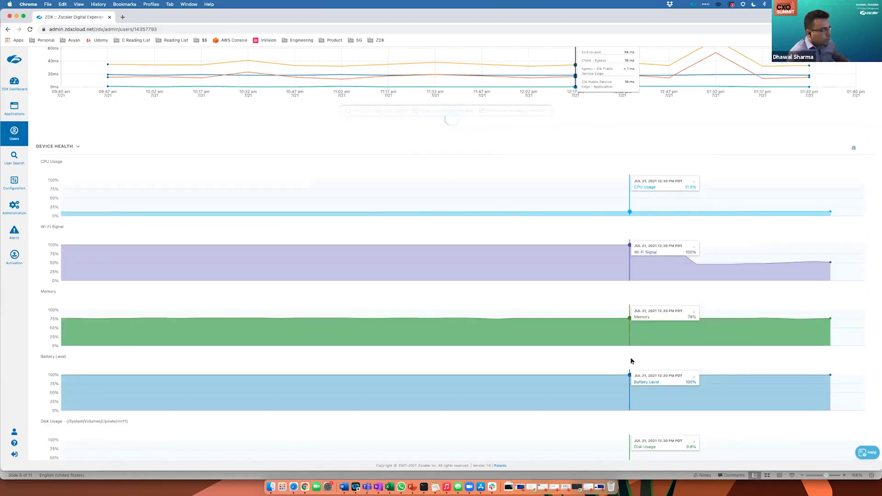
Examine the network bandwidth charts around the Wi-Fi drop and show the details of the user device event shortly before 1 PM
scroll(631, 361, down, 20)
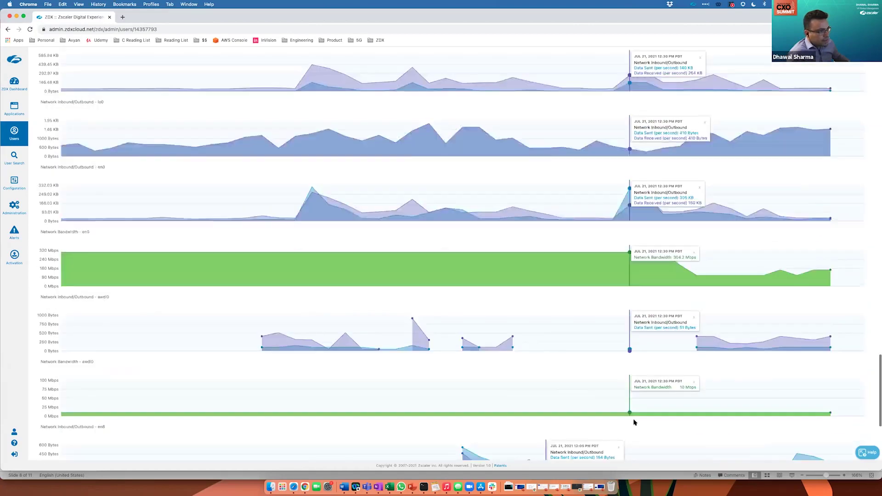
scroll(633, 421, down, 5)
click(684, 425)
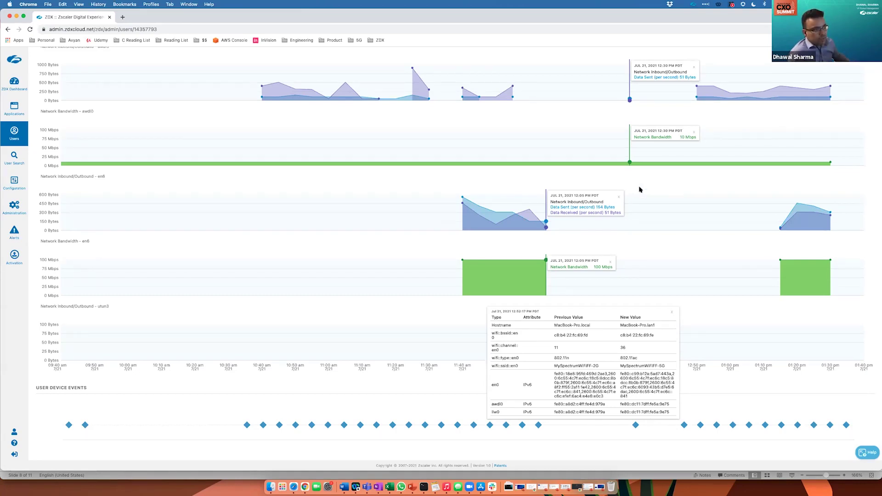
scroll(650, 192, up, 1)
scroll(650, 192, up, 15)
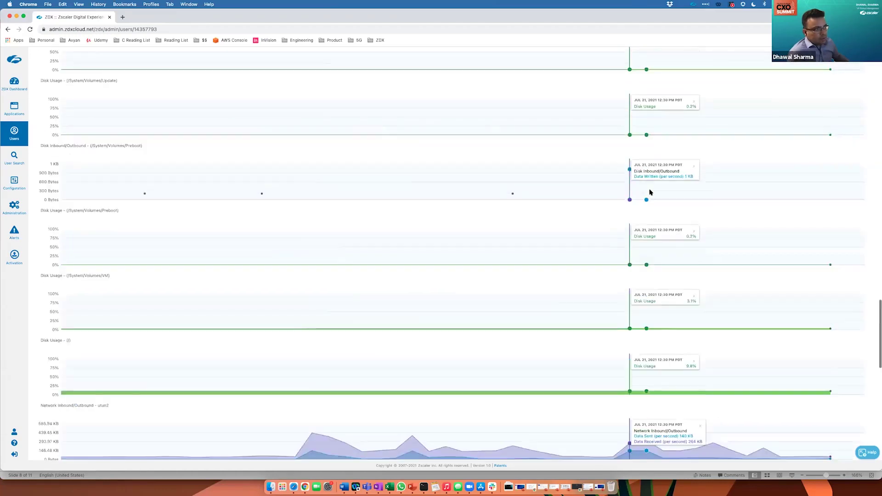
scroll(650, 192, up, 5)
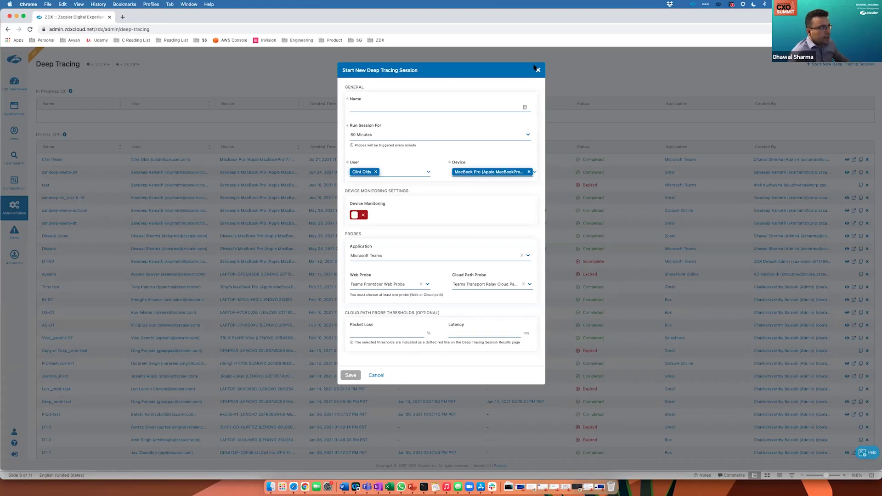
Close the new deep tracing session form without saving, and show the ongoing alerts
key(Escape)
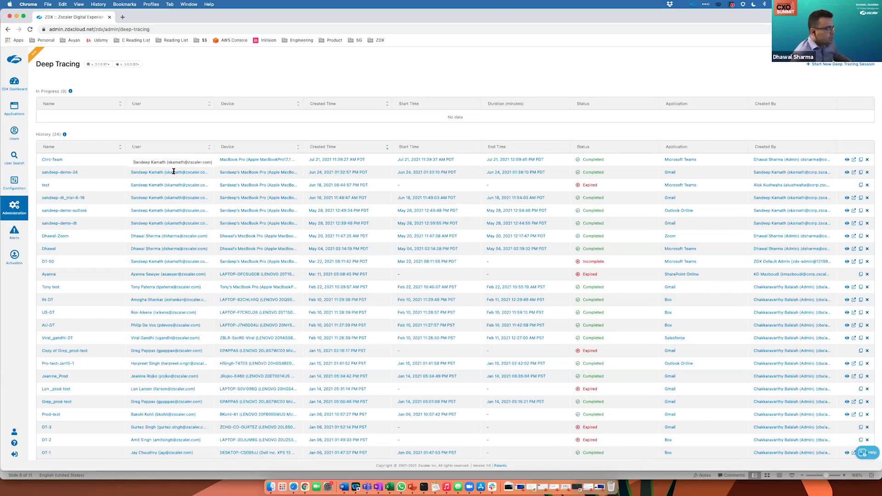
click(15, 235)
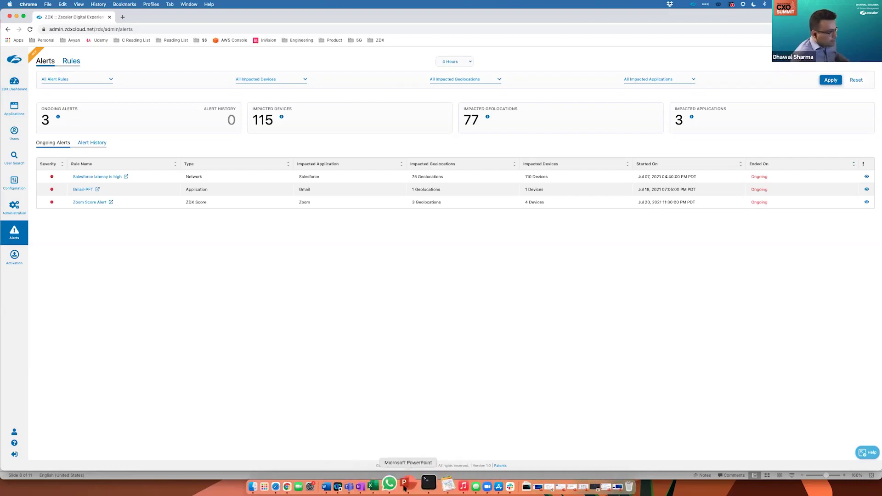
Switch to PowerPoint and start the slide show from slide 9, "Baselining performance between office and home for a user"
click(430, 486)
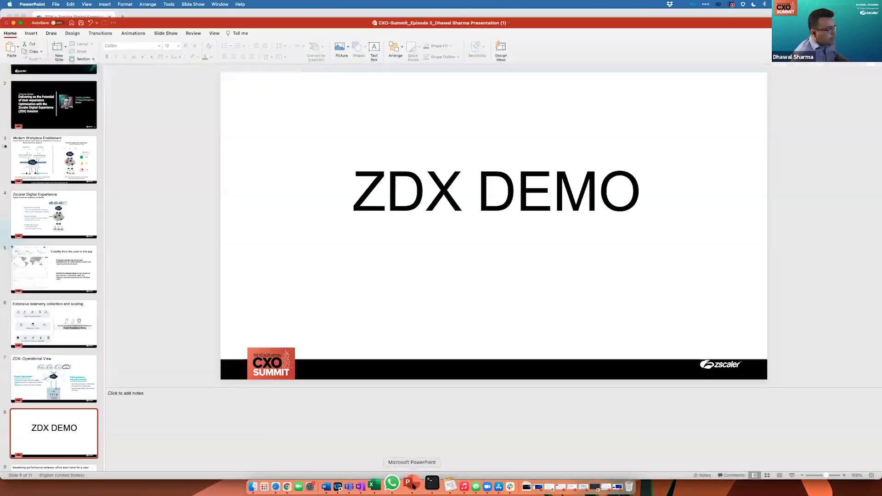
scroll(62, 379, down, 1)
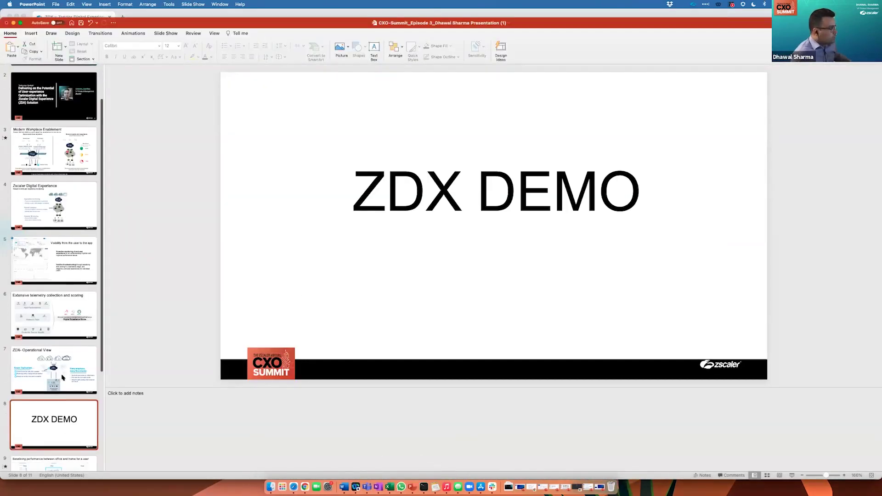
click(60, 459)
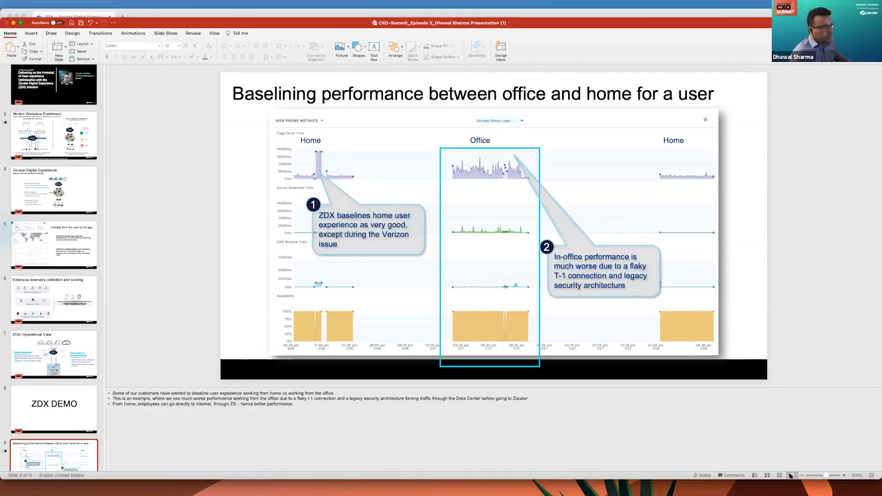
click(790, 476)
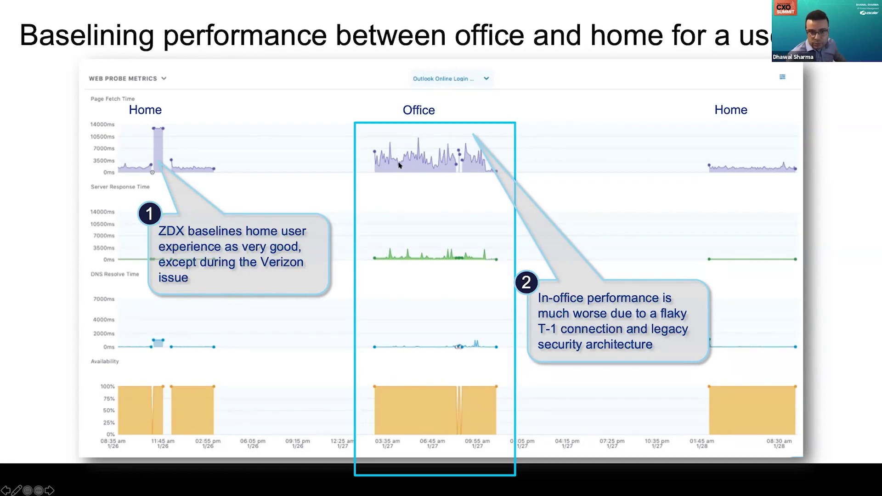
Advance to the "ZDX Unique Differentiation" slide and reveal its first point
key(Right)
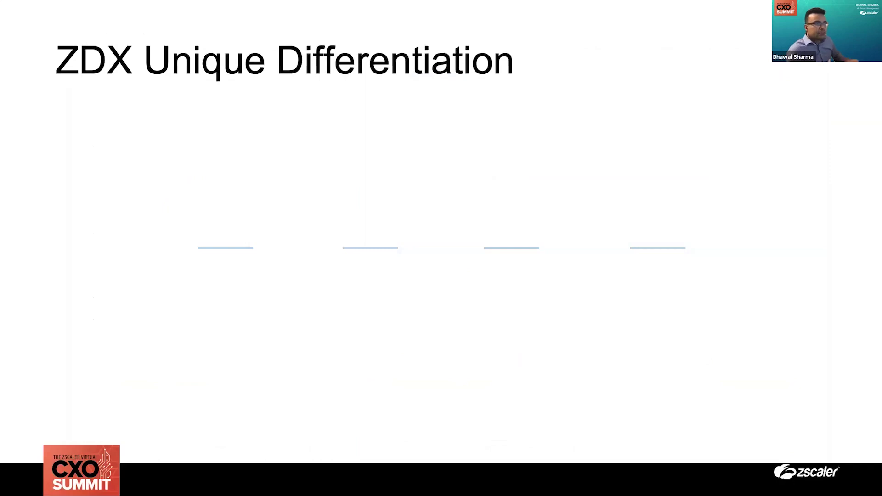
key(Right)
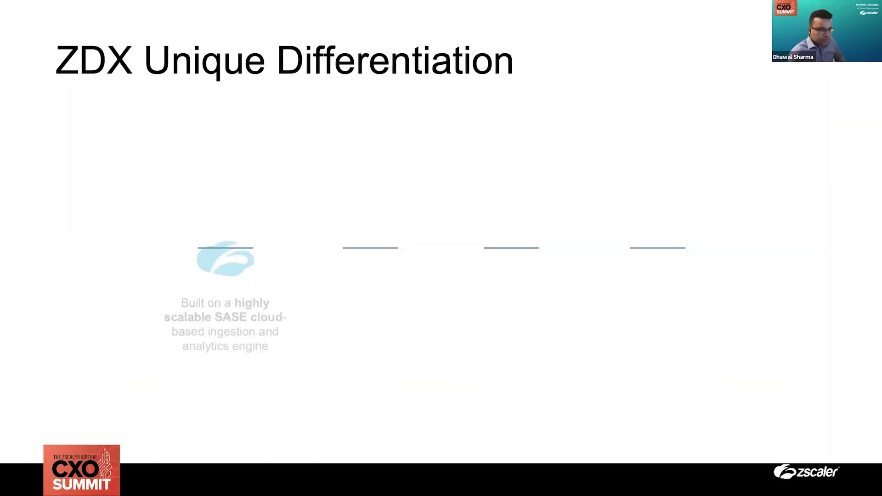